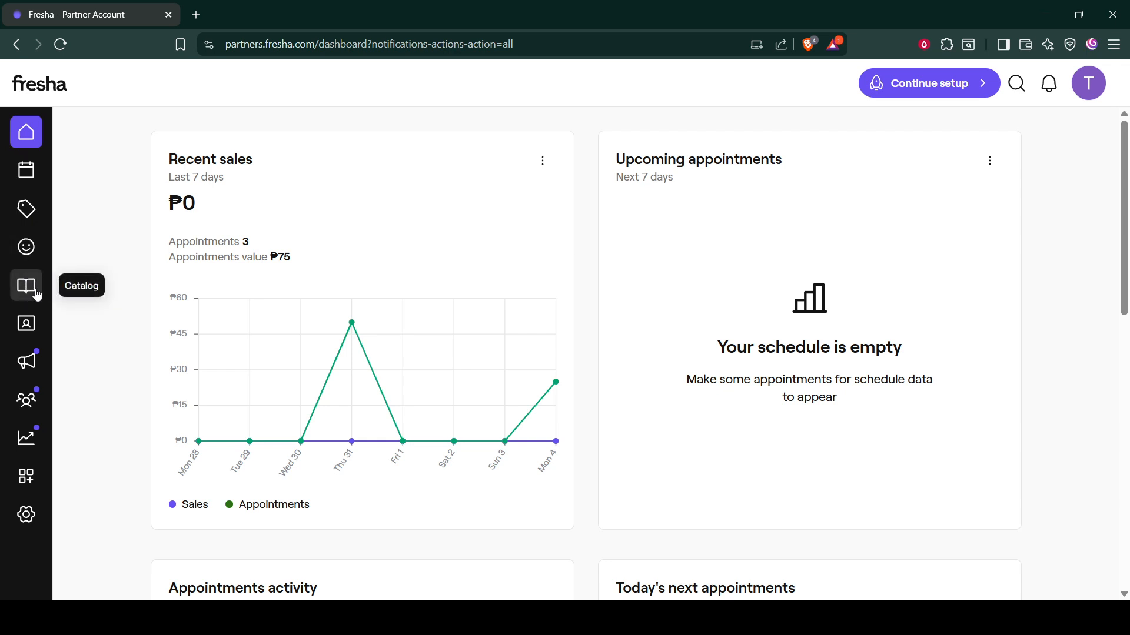
Step: Start creating a new single service from the catalog's service menu
{"action": "left_click", "coordinate": [36, 294]}
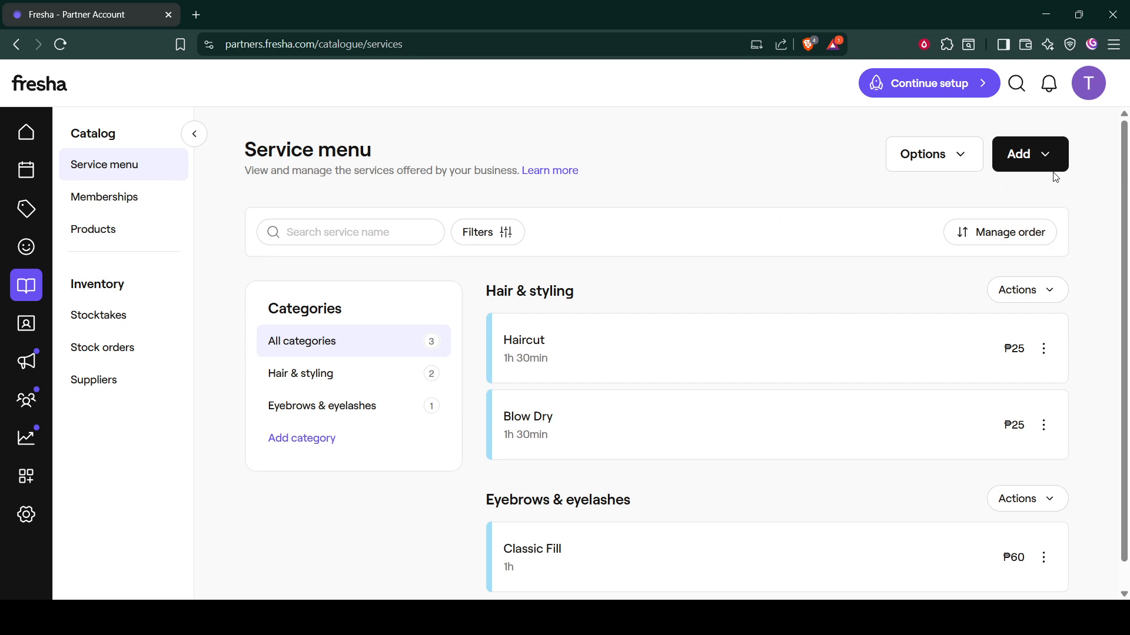
{"action": "left_click", "coordinate": [1036, 168]}
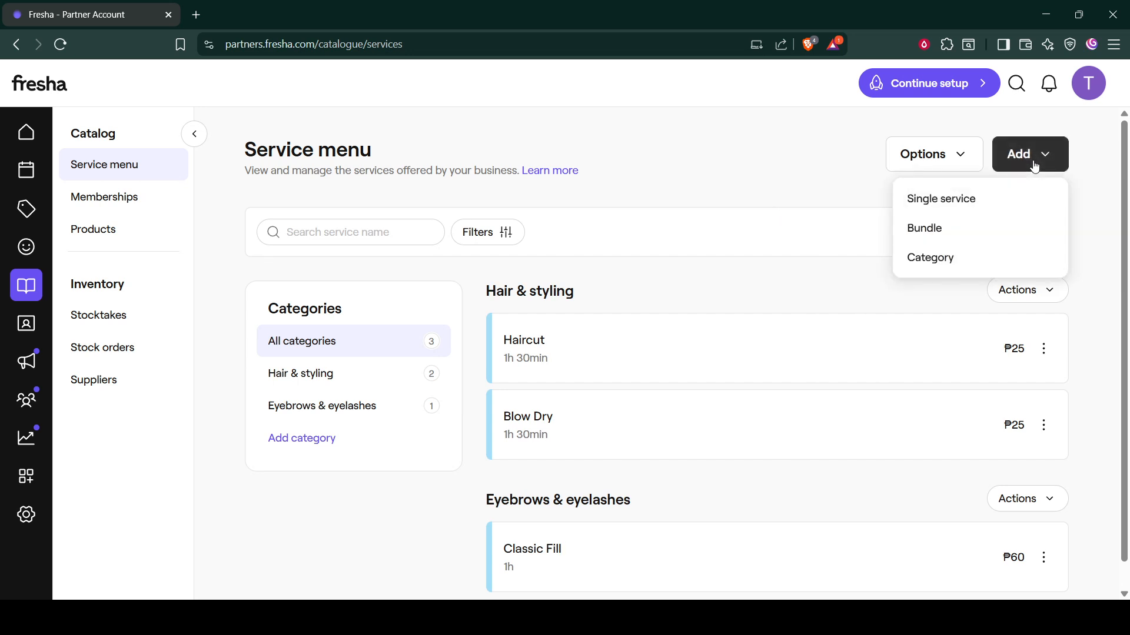
{"action": "left_click", "coordinate": [963, 200]}
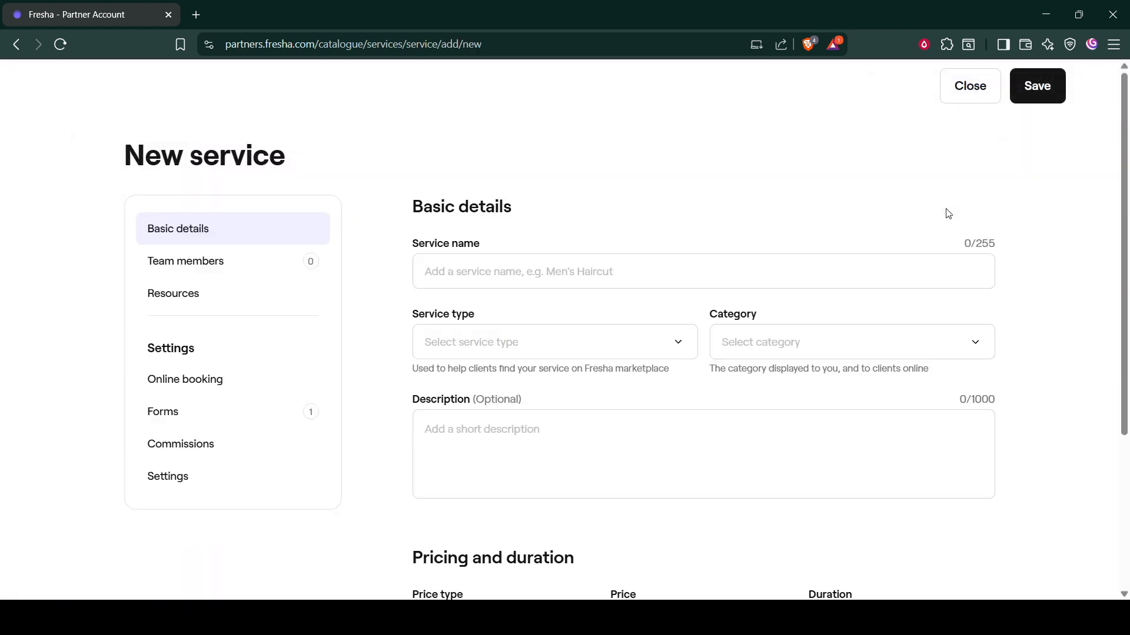
Step: Name the new service SampleService
{"action": "left_click", "coordinate": [594, 273]}
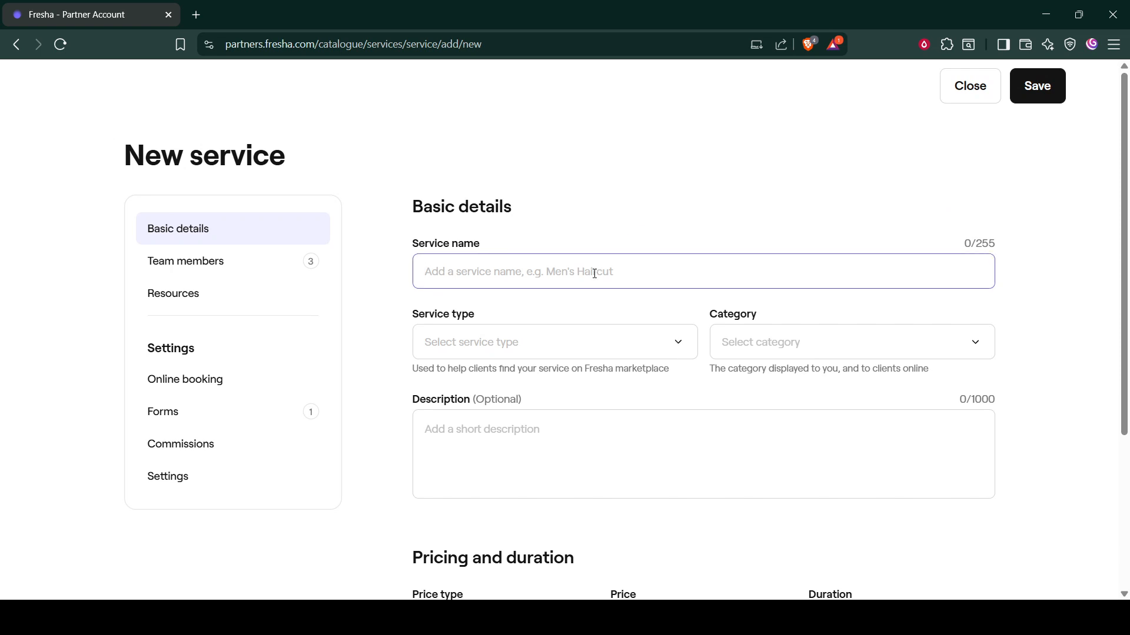
{"action": "type", "text": "Smaple "}
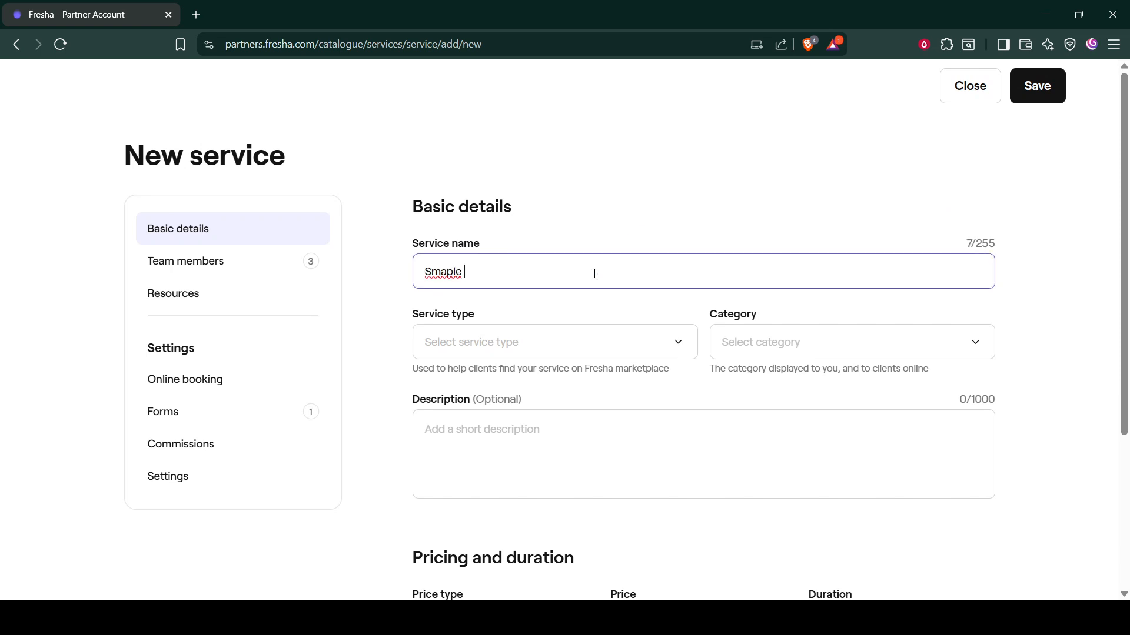
{"action": "type", "text": "E"}
{"action": "key", "text": "BackSpace"}
{"action": "type", "text": "S"}
{"action": "key", "text": "BackSpace"}
{"action": "key", "text": "BackSpace"}
{"action": "key", "text": "ctrl+a"}
{"action": "key", "text": "BackSpace"}
{"action": "type", "text": "SampleService"}
Step: Set the service type to Acupuncture and the category to Hair & styling
{"action": "left_click", "coordinate": [553, 329]}
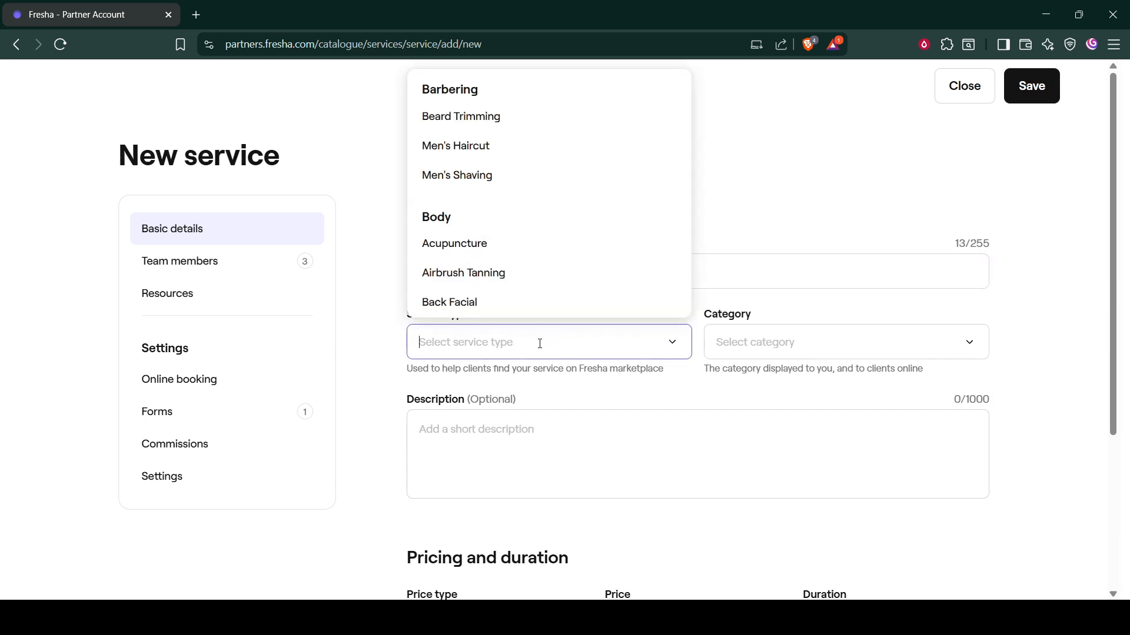
{"action": "left_click", "coordinate": [478, 241]}
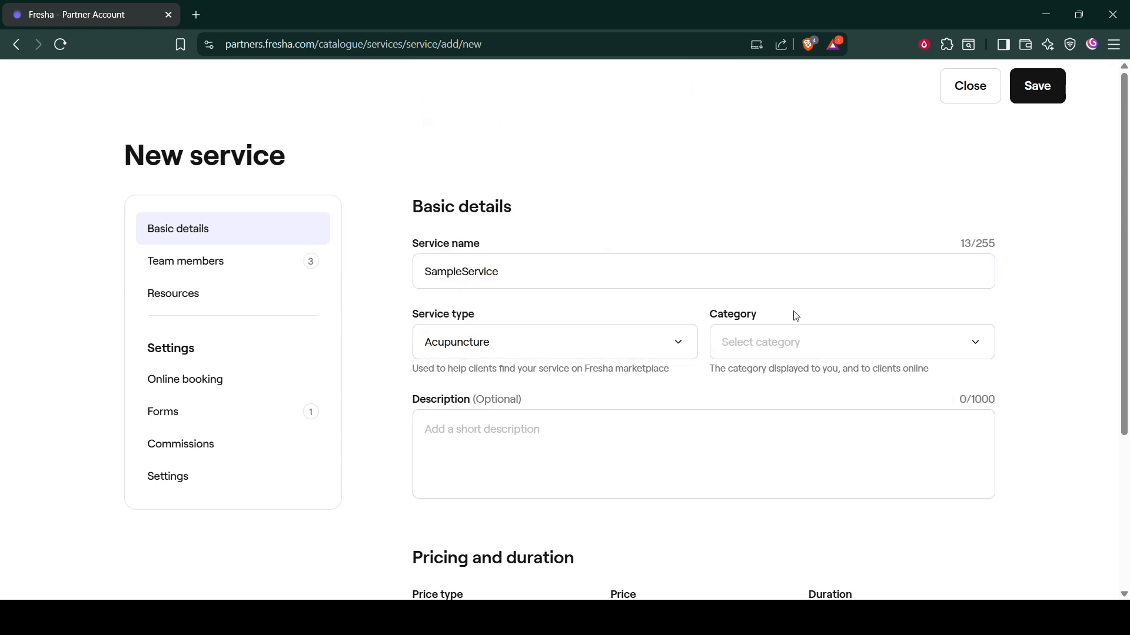
{"action": "left_click", "coordinate": [802, 343]}
{"action": "left_click", "coordinate": [794, 394]}
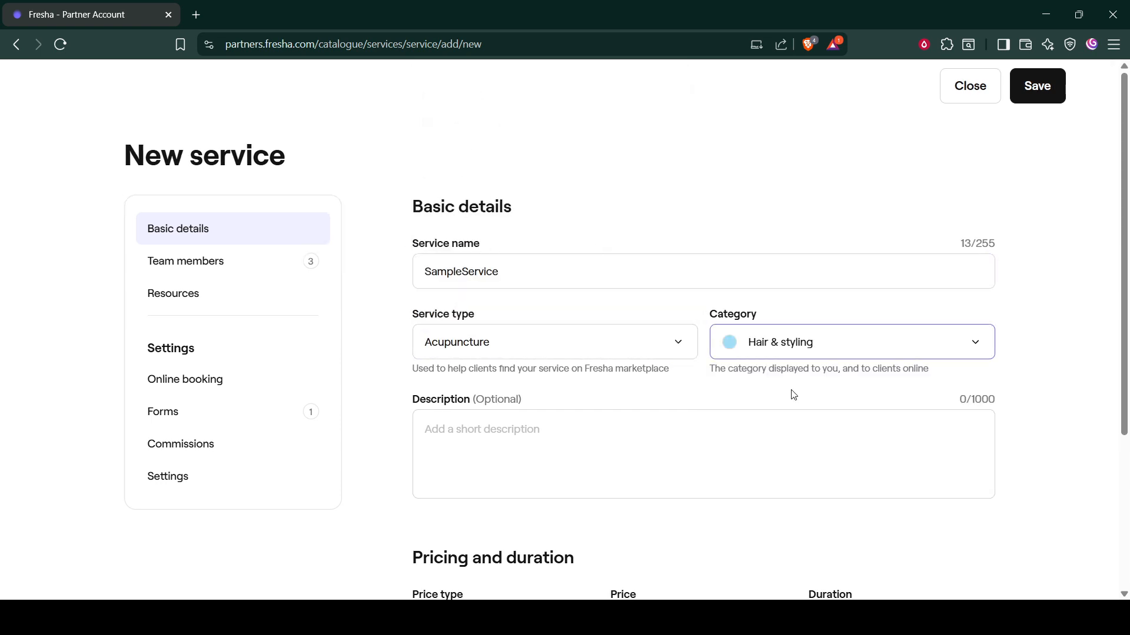
Step: Set the service's fixed price to 10
{"action": "scroll", "coordinate": [700, 362], "scroll_direction": "down", "scroll_amount": 1}
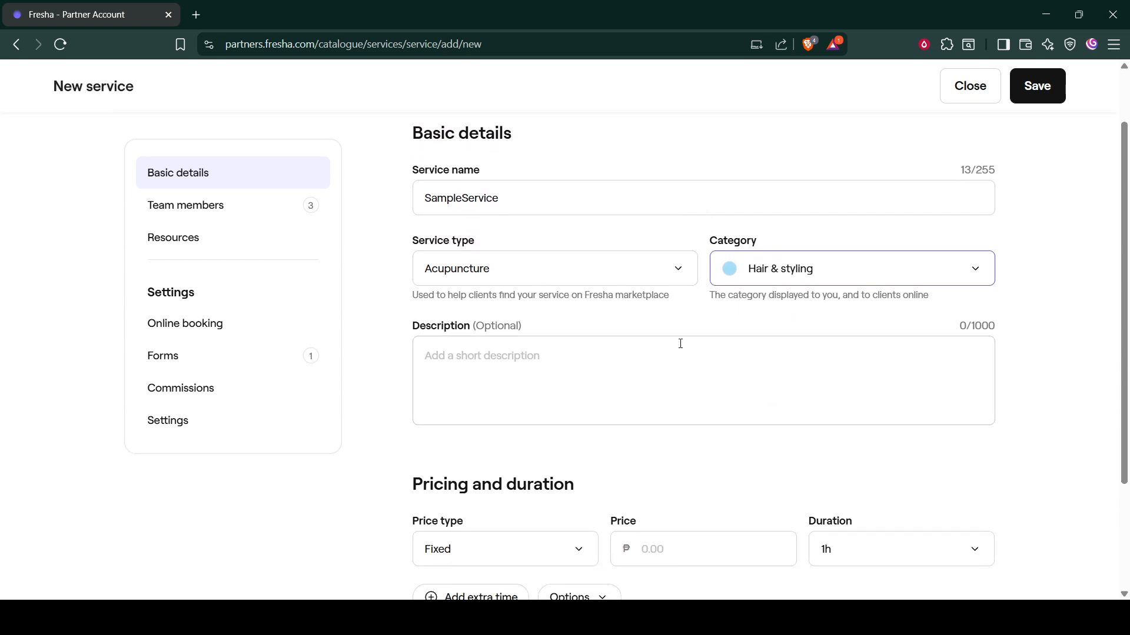
{"action": "scroll", "coordinate": [680, 350], "scroll_direction": "down", "scroll_amount": 2}
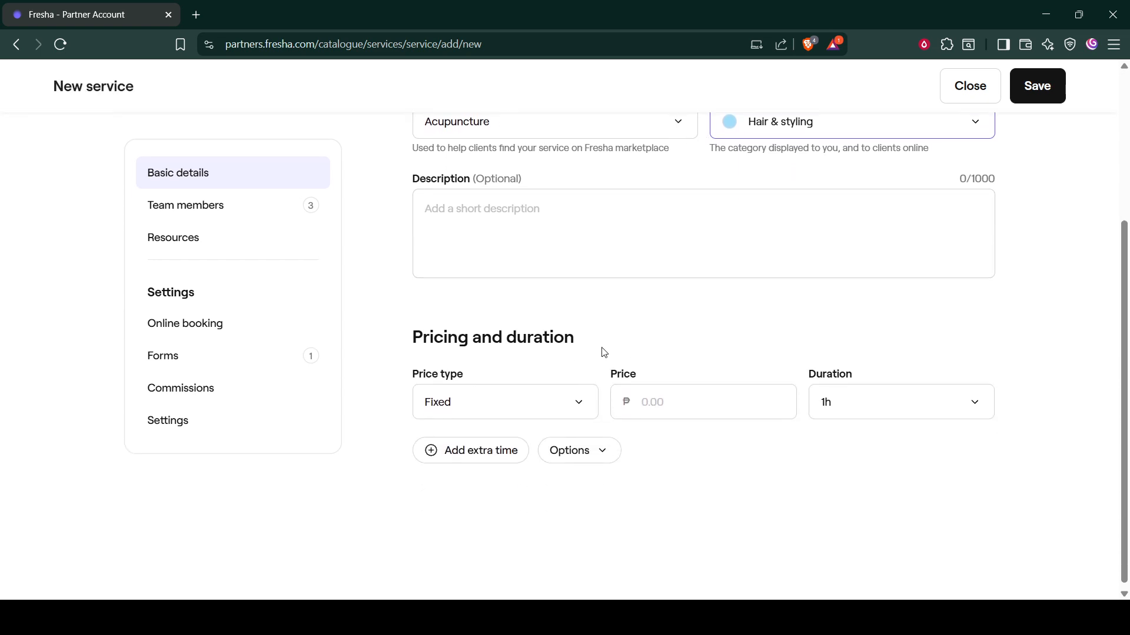
{"action": "left_click", "coordinate": [686, 408]}
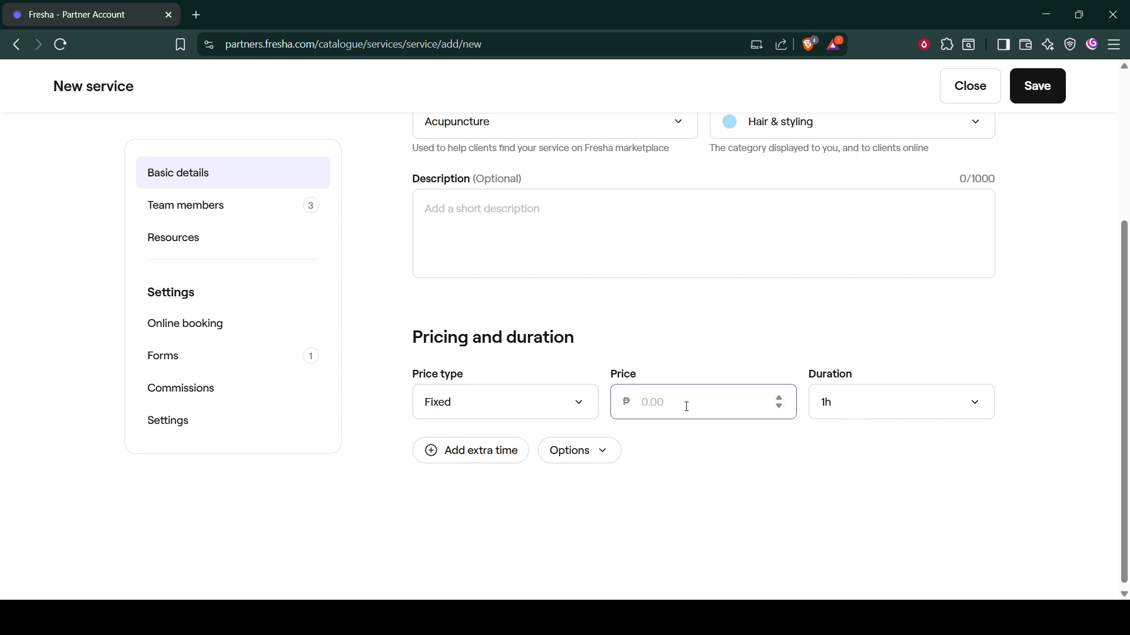
{"action": "type", "text": "10"}
{"action": "key", "text": "Tab"}
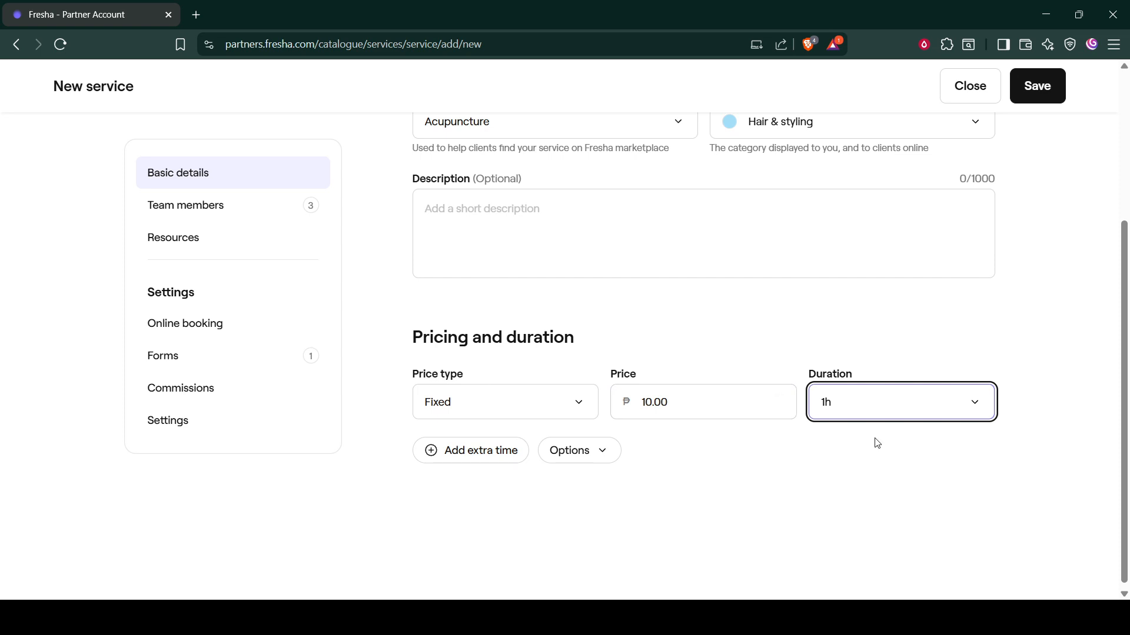
{"action": "left_click", "coordinate": [831, 460]}
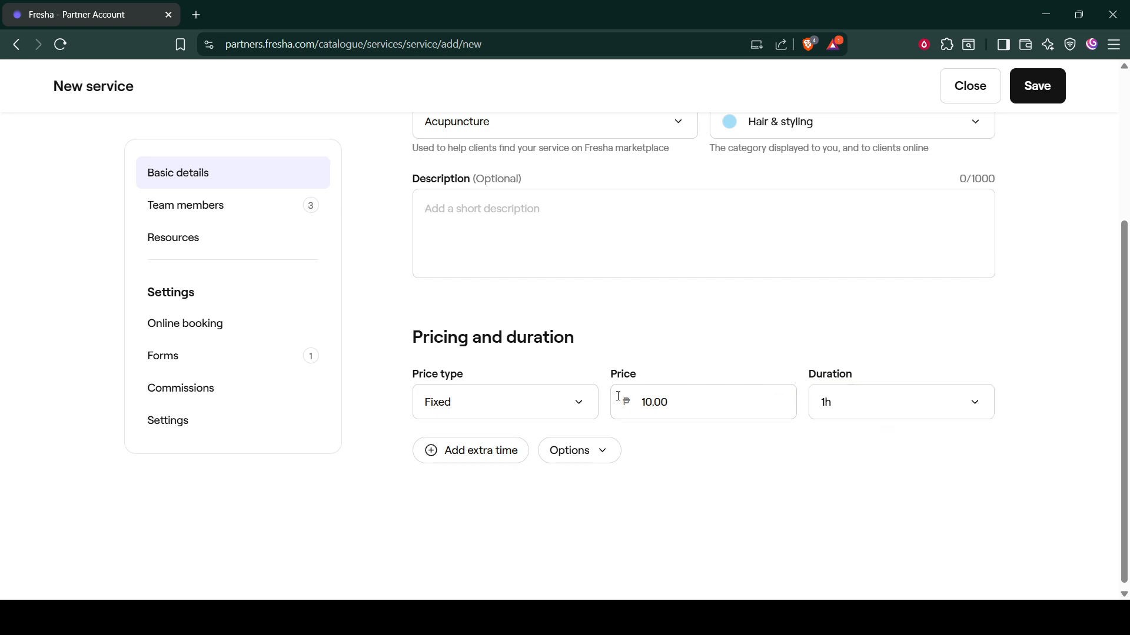
Step: Exclude the second and third team members from the service, keeping only the first one assigned
{"action": "scroll", "coordinate": [608, 343], "scroll_direction": "down", "scroll_amount": 1}
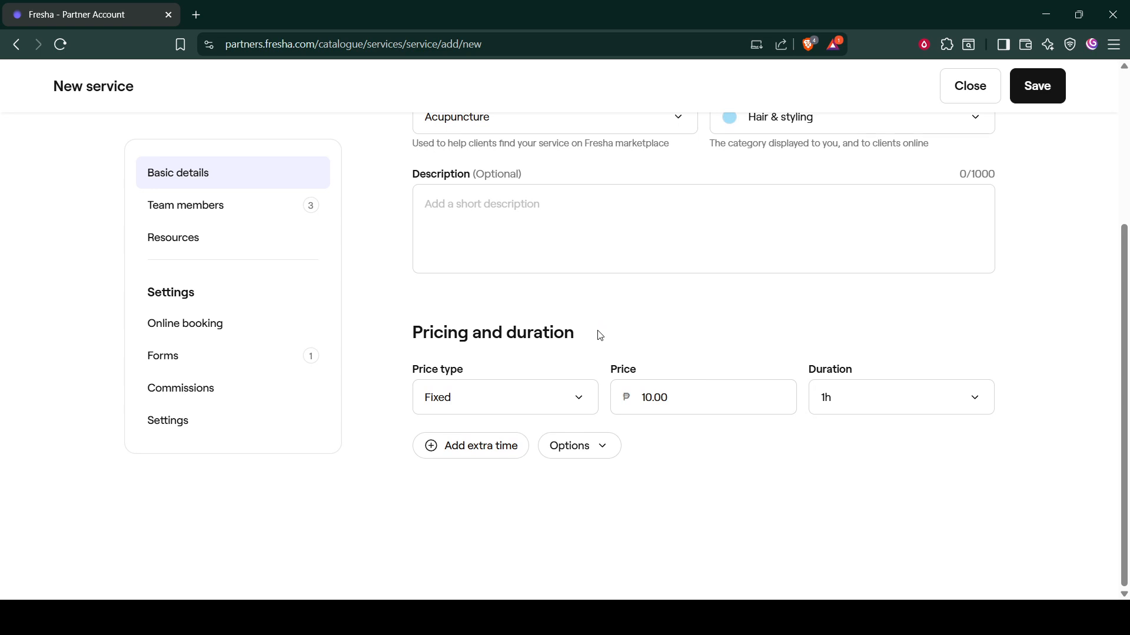
{"action": "scroll", "coordinate": [552, 386], "scroll_direction": "up", "scroll_amount": 4}
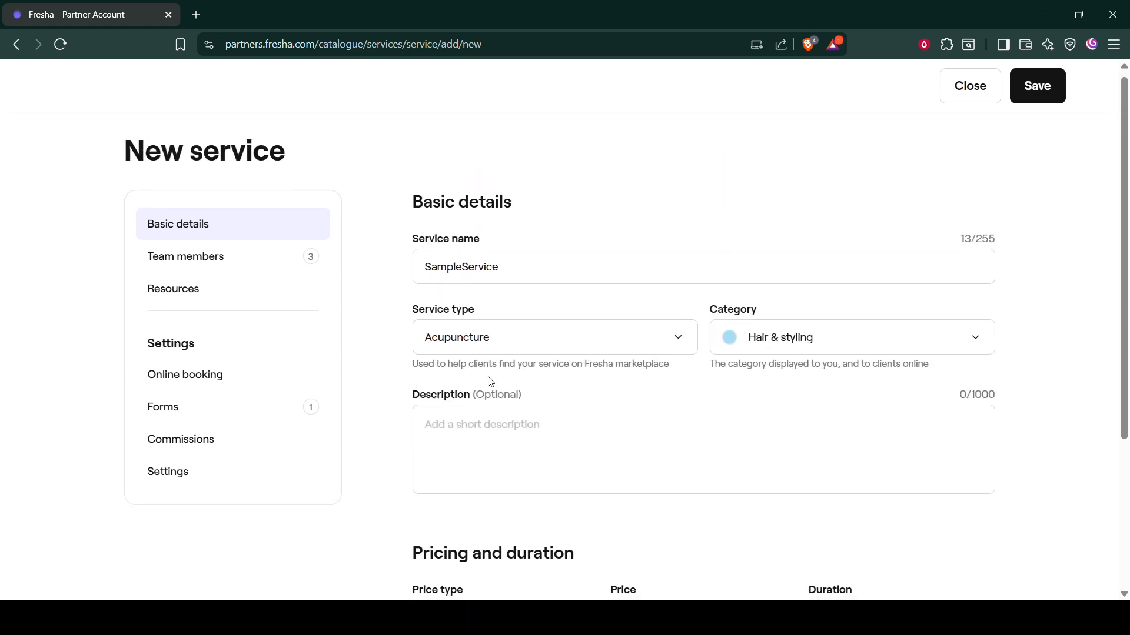
{"action": "scroll", "coordinate": [547, 414], "scroll_direction": "down", "scroll_amount": 3}
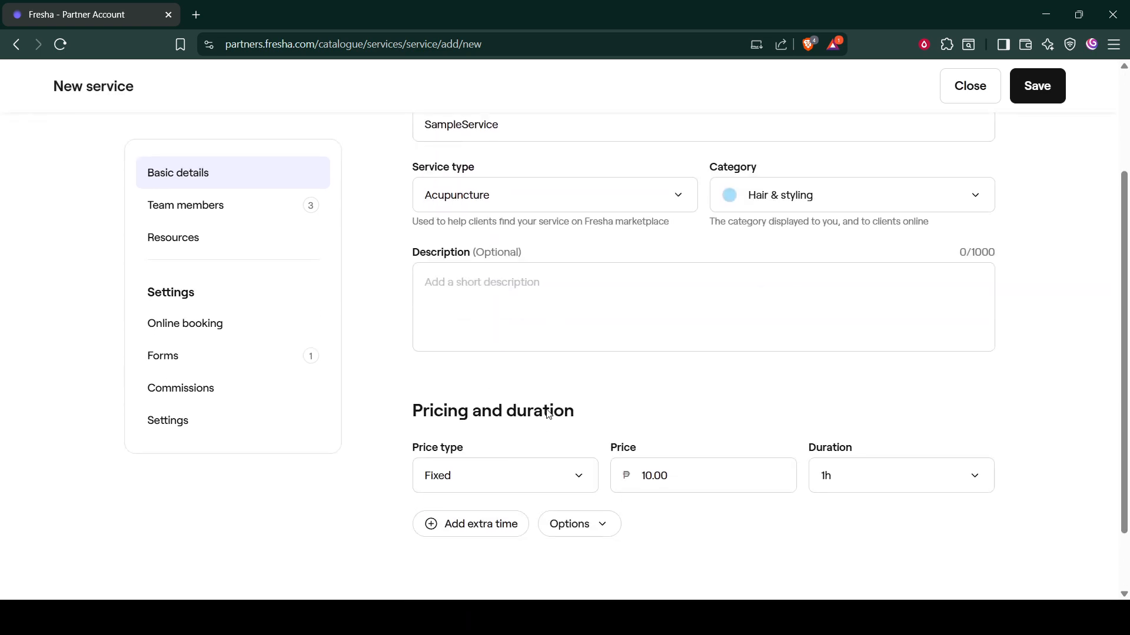
{"action": "left_click", "coordinate": [265, 216]}
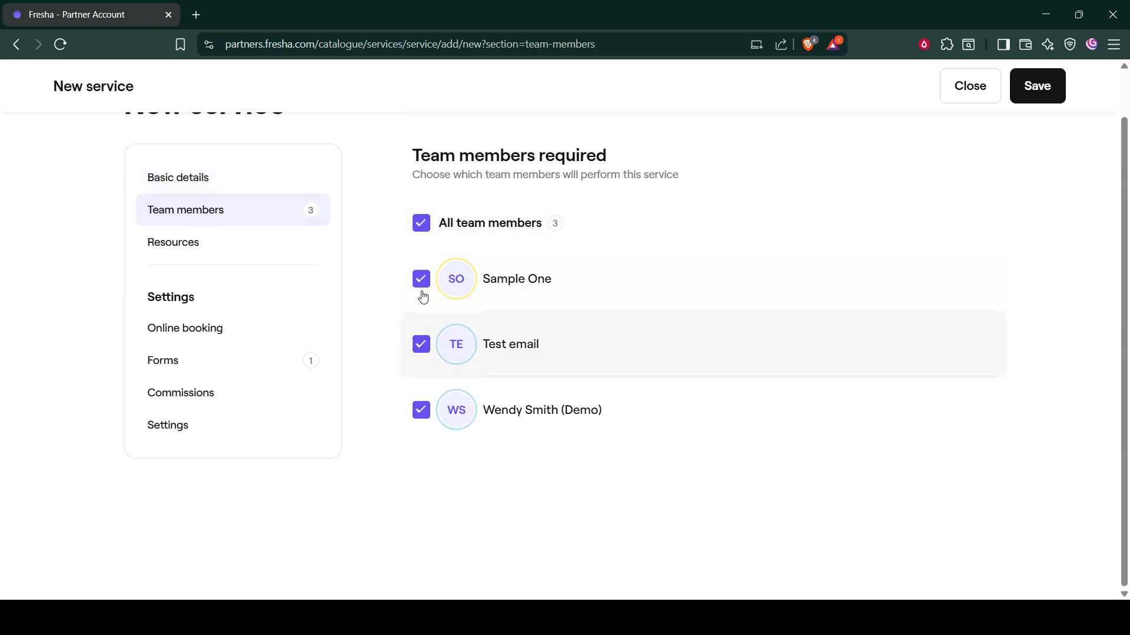
{"action": "left_click", "coordinate": [421, 344]}
{"action": "left_click", "coordinate": [421, 410]}
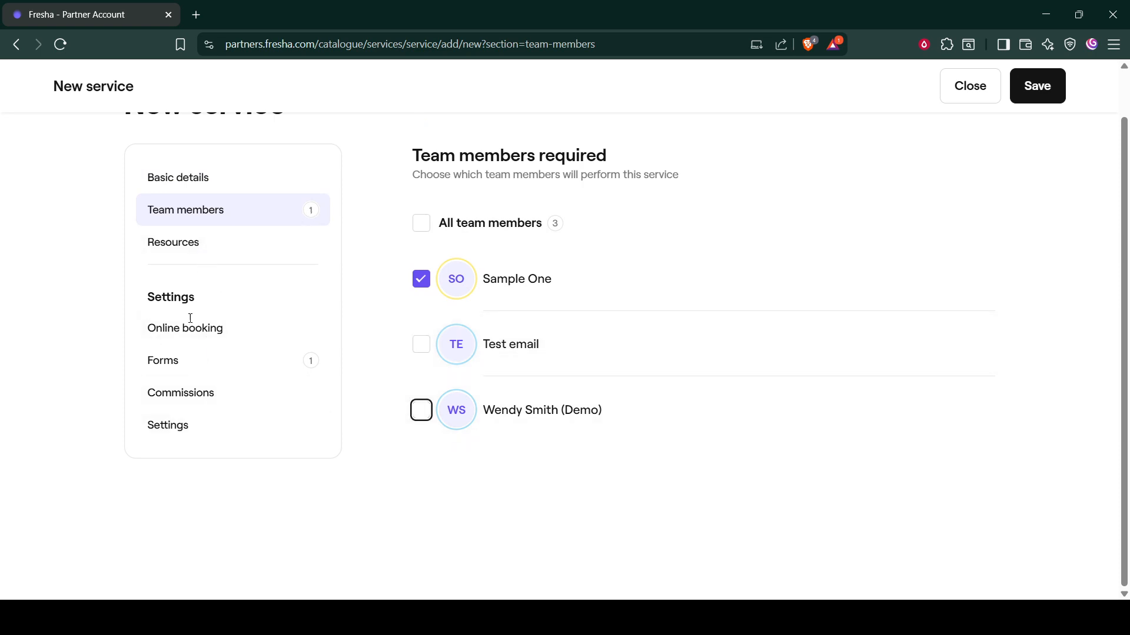
Step: Set the service's duration to 30min in its basic details
{"action": "left_click", "coordinate": [234, 194]}
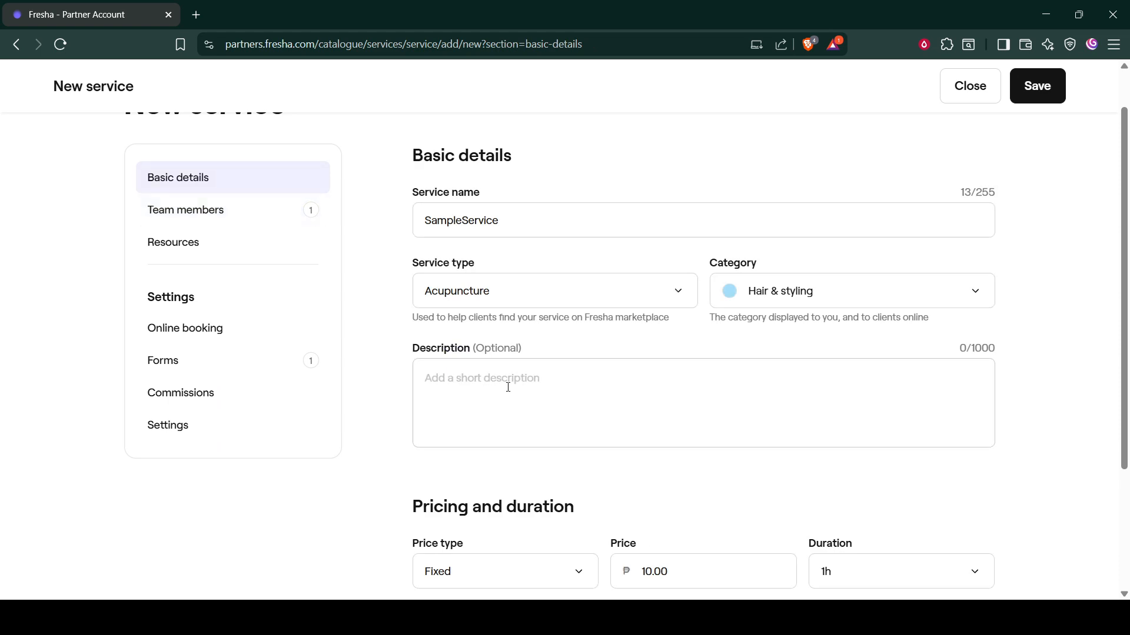
{"action": "scroll", "coordinate": [713, 420], "scroll_direction": "down", "scroll_amount": 3}
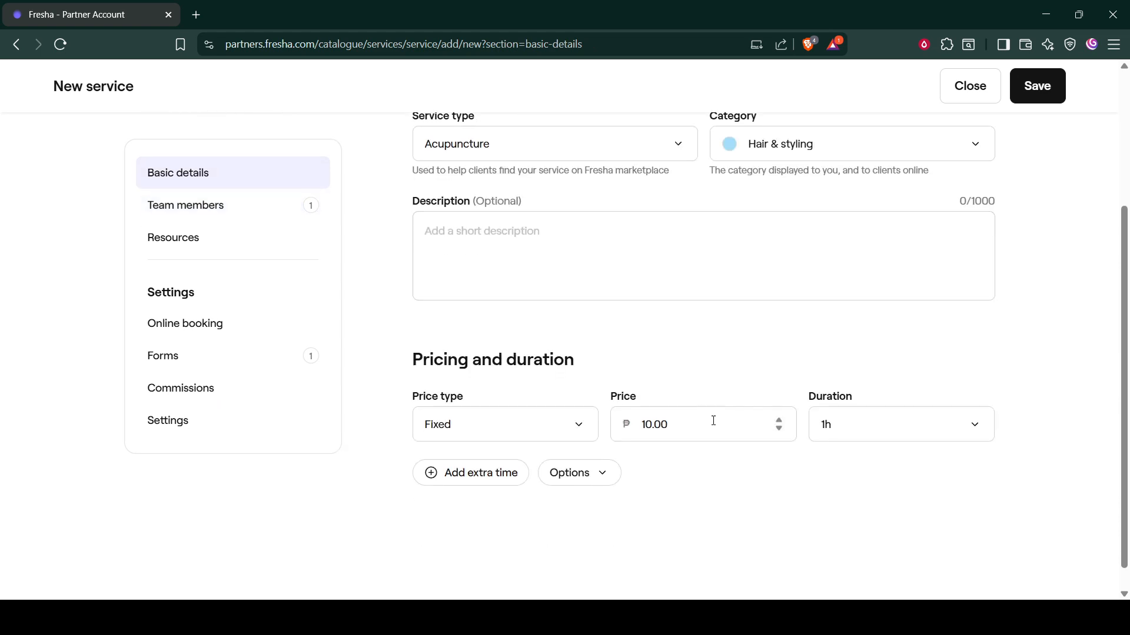
{"action": "left_click", "coordinate": [671, 416]}
{"action": "left_click", "coordinate": [772, 471]}
{"action": "left_click", "coordinate": [877, 437]}
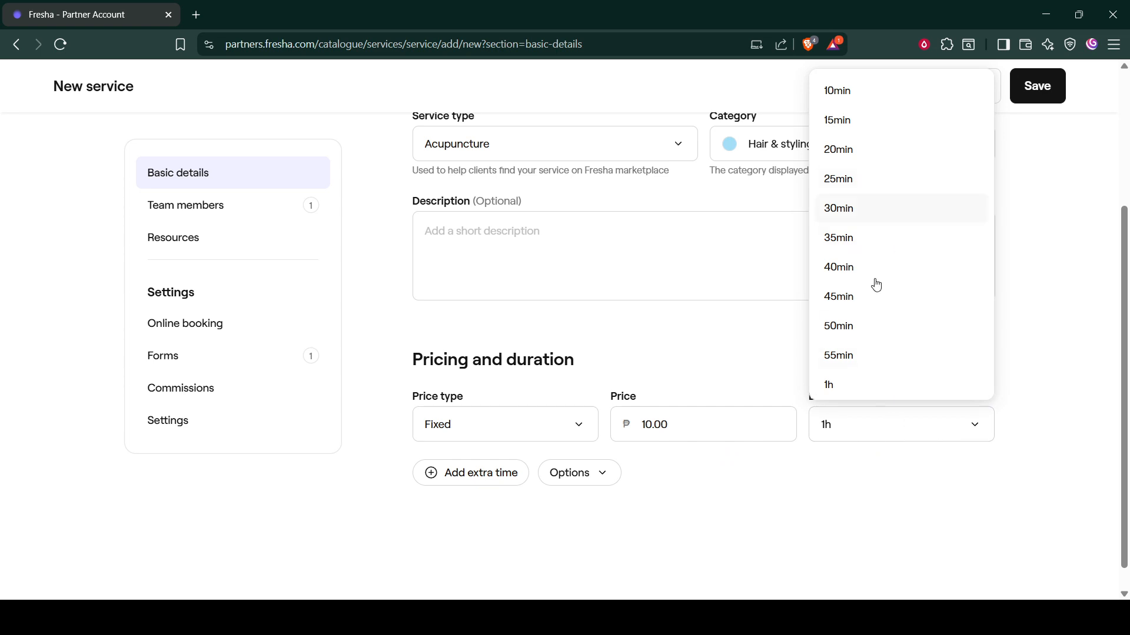
{"action": "left_click", "coordinate": [868, 208]}
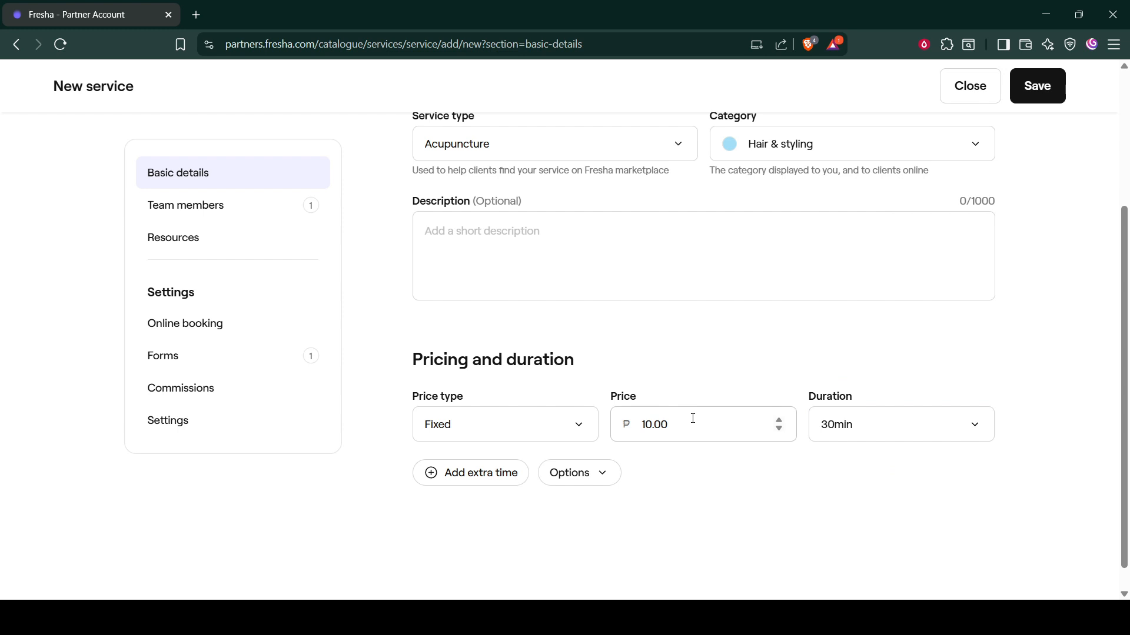
Step: Review the service's team members, required resources and basic details, and save the new service
{"action": "left_click", "coordinate": [222, 206]}
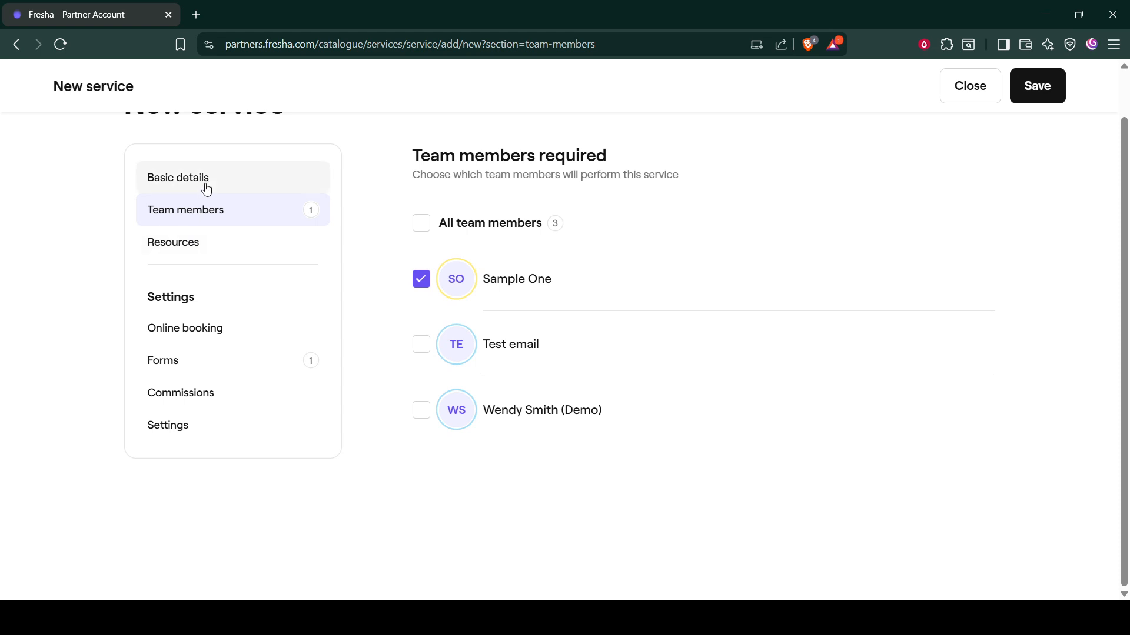
{"action": "left_click", "coordinate": [199, 245]}
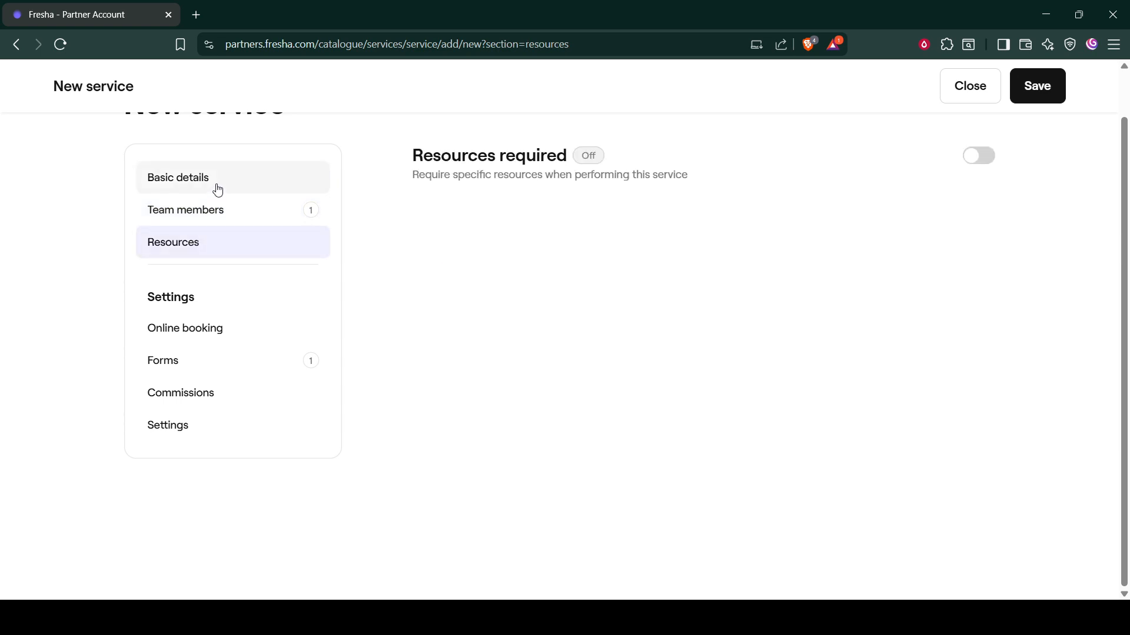
{"action": "left_click", "coordinate": [218, 189]}
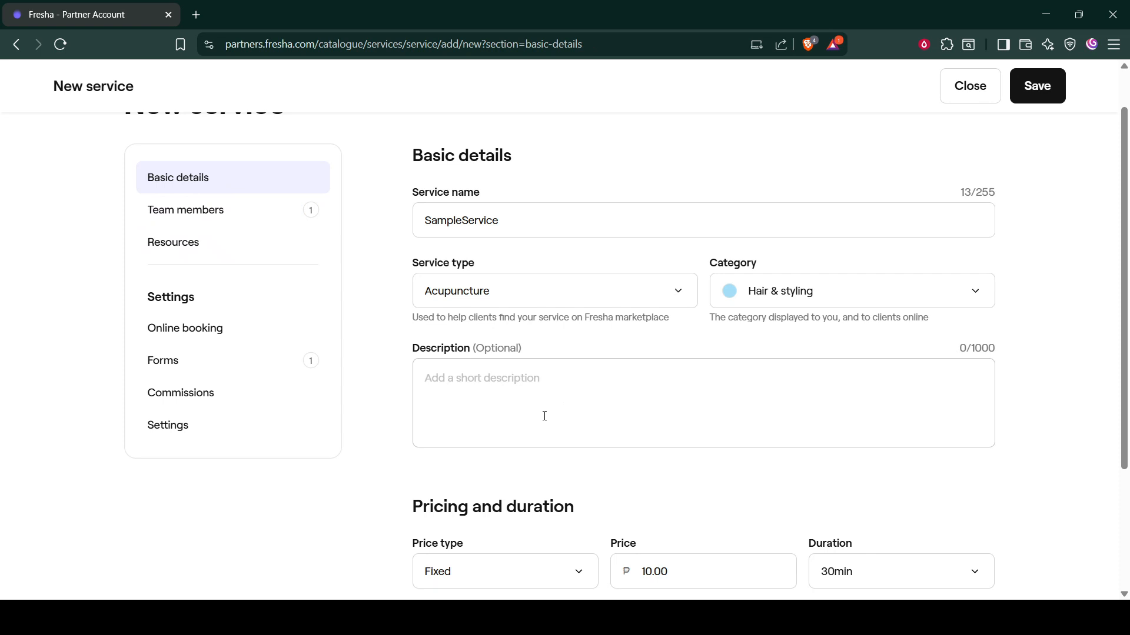
{"action": "scroll", "coordinate": [728, 446], "scroll_direction": "down", "scroll_amount": 3}
{"action": "scroll", "coordinate": [773, 415], "scroll_direction": "up", "scroll_amount": 5}
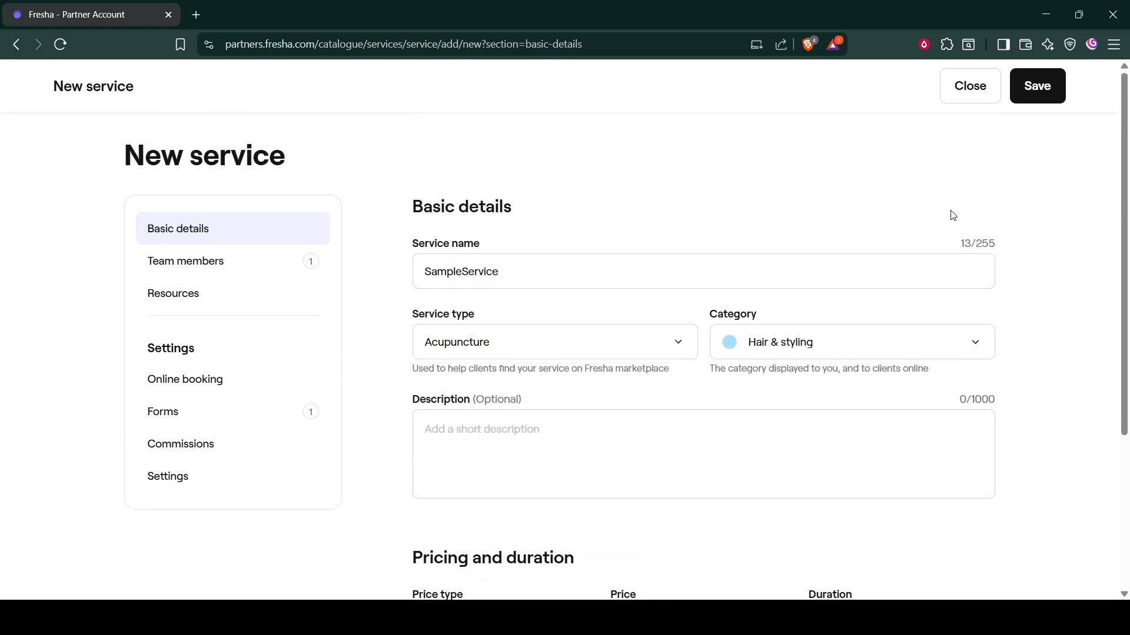
{"action": "left_click", "coordinate": [1056, 87]}
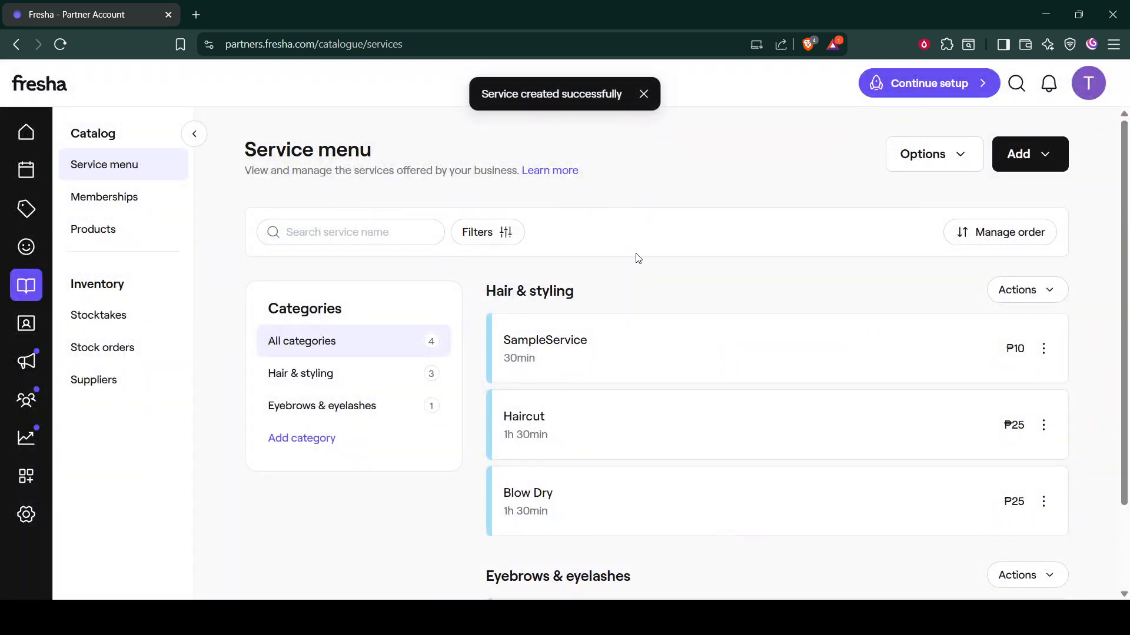
{"action": "scroll", "coordinate": [643, 266], "scroll_direction": "down", "scroll_amount": 1}
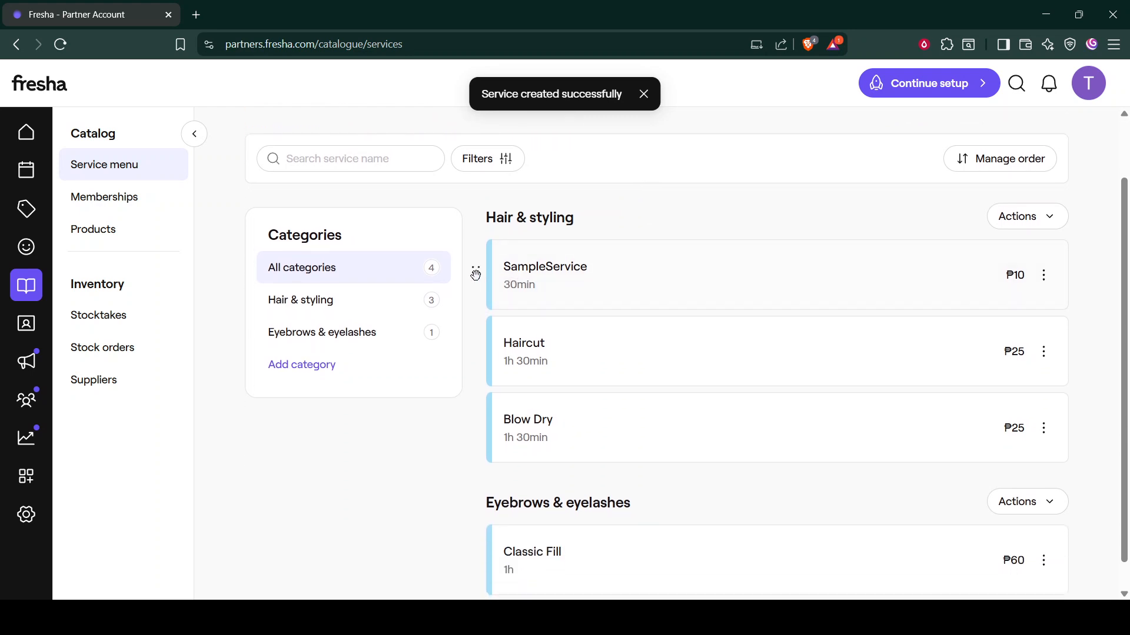